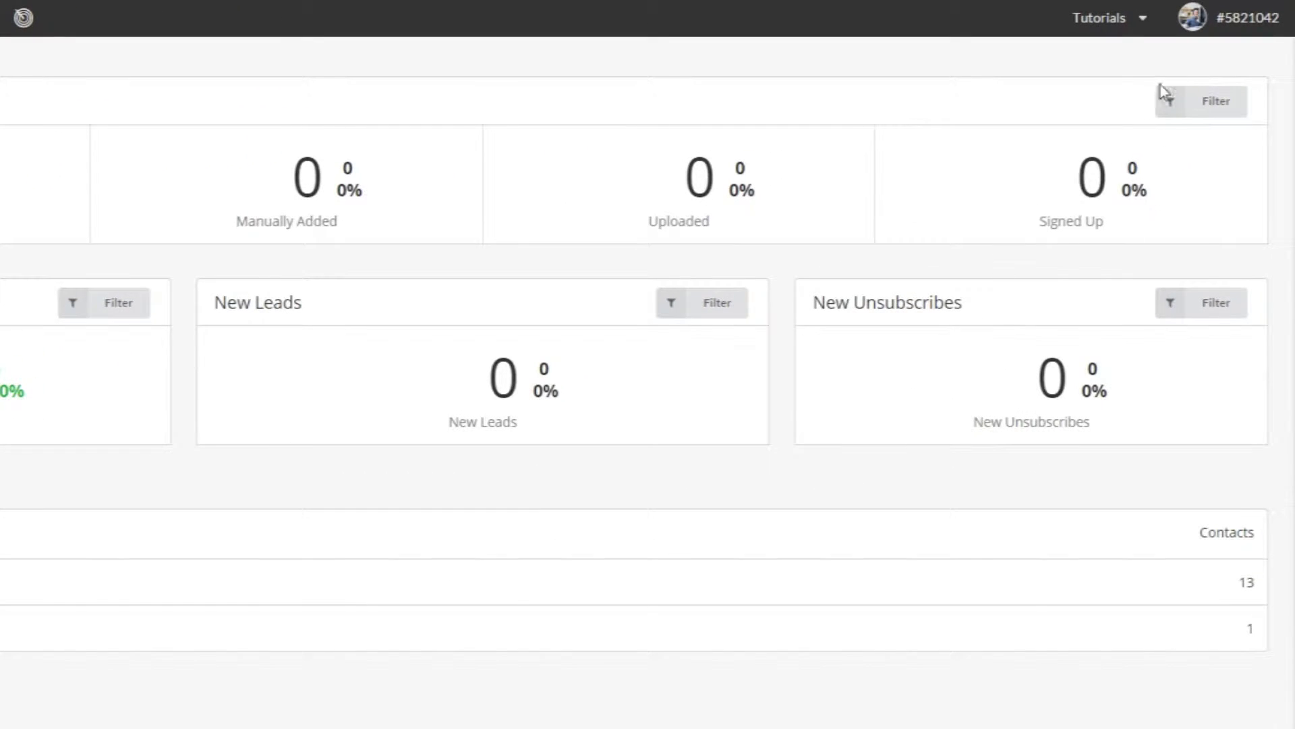
Step: Open the account panel from the account number at the top right
click(1233, 30)
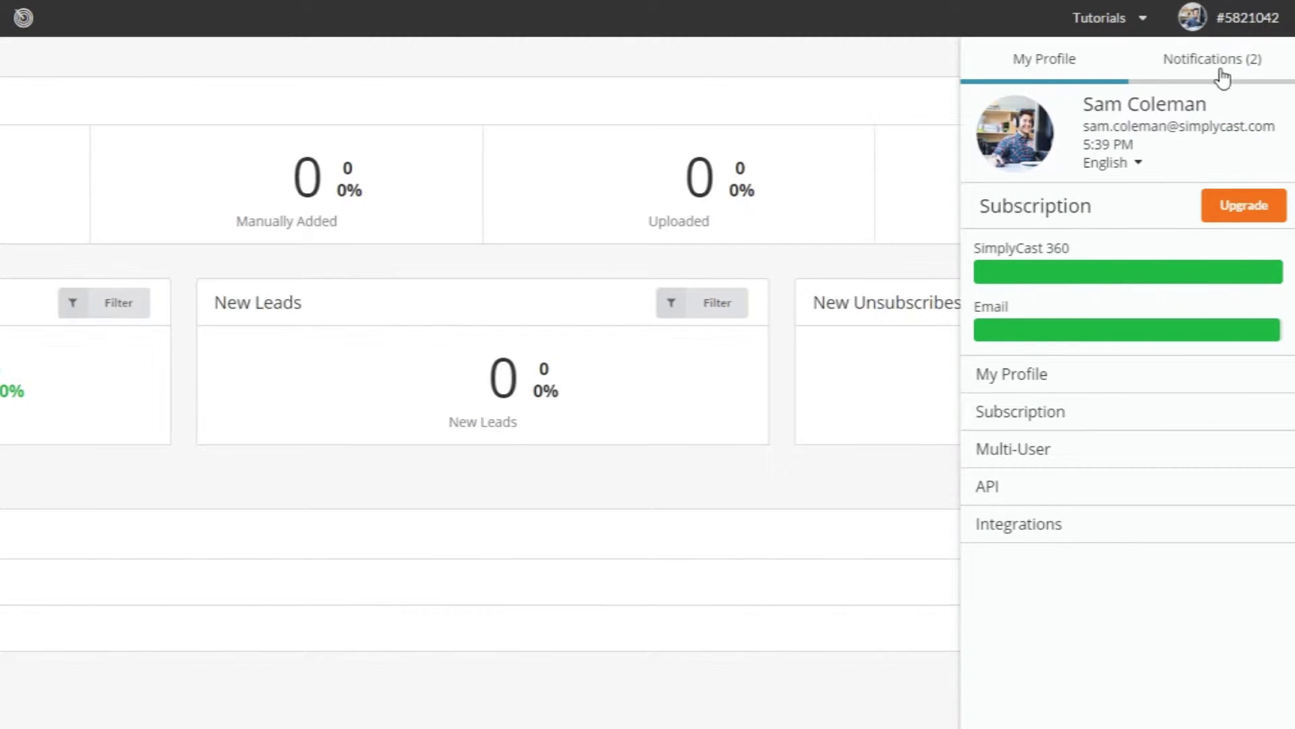
Step: Go to Integrations and browse the grid down to the Zoho CRM tile
click(1080, 527)
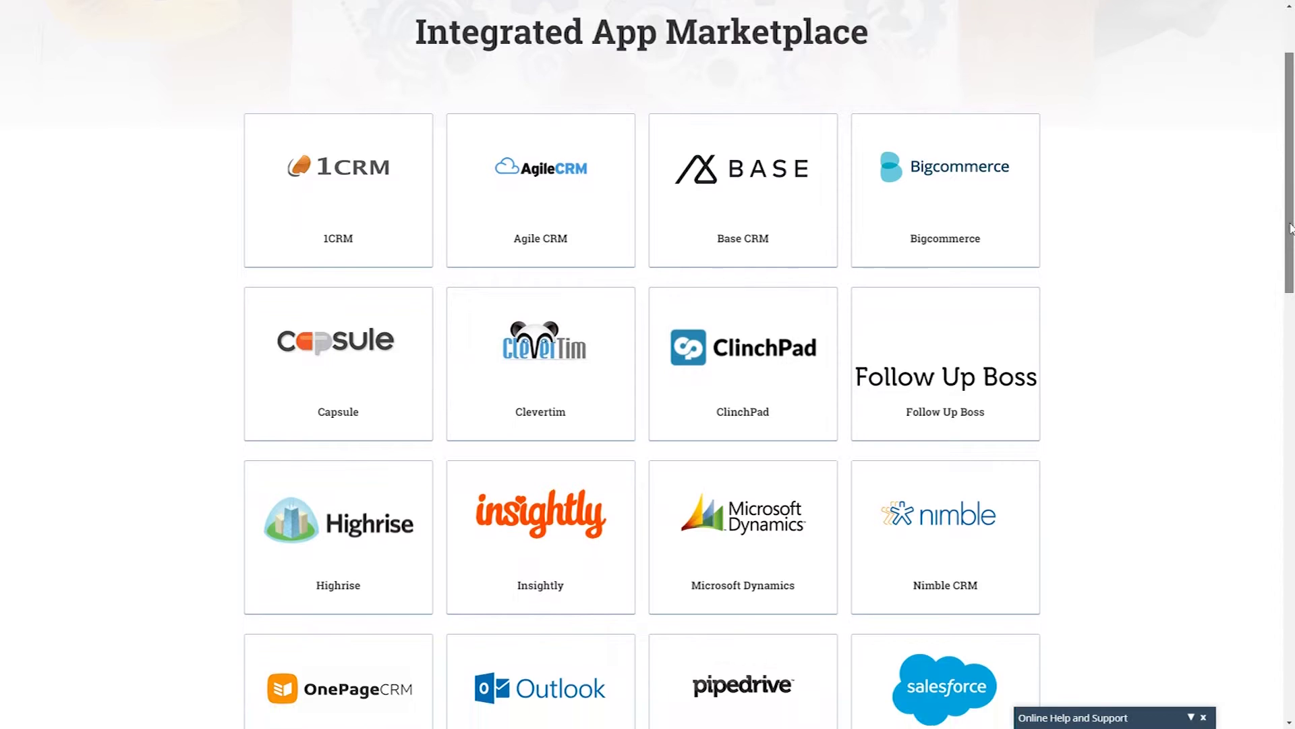
scroll(1290, 228, down, 6)
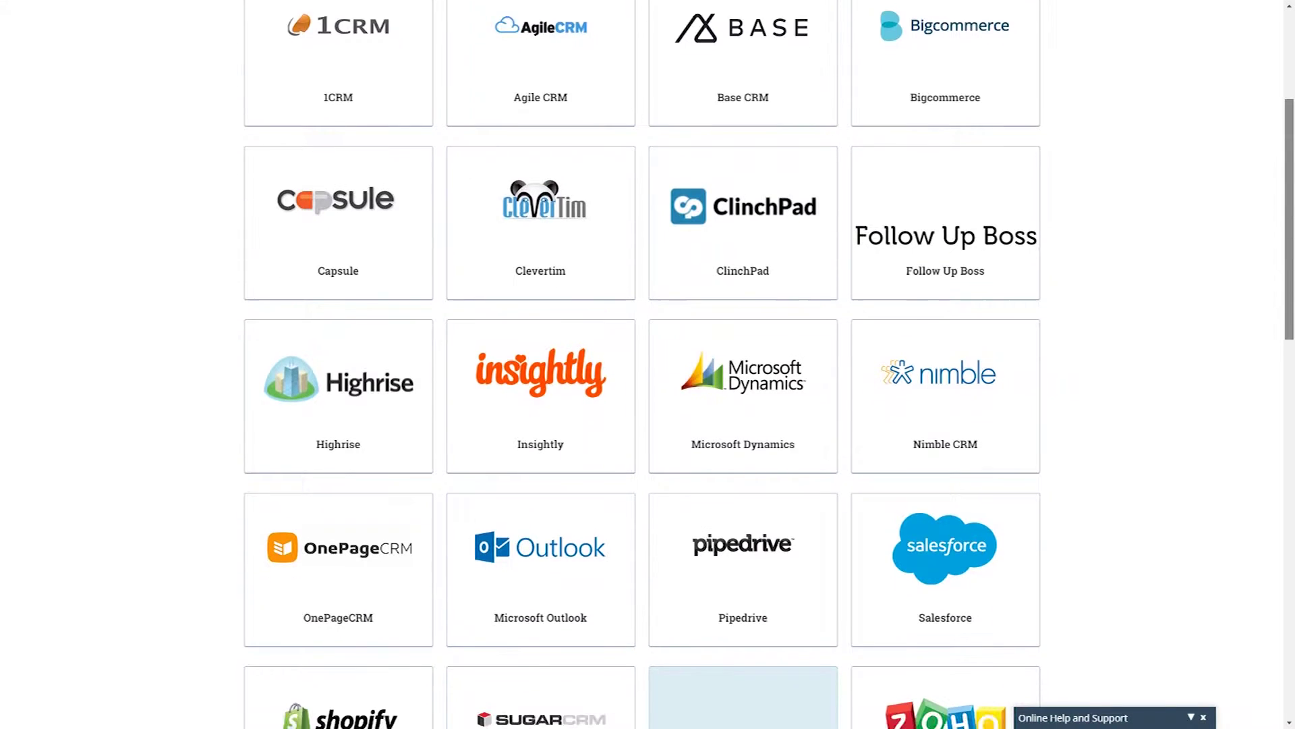
scroll(1291, 378, down, 2)
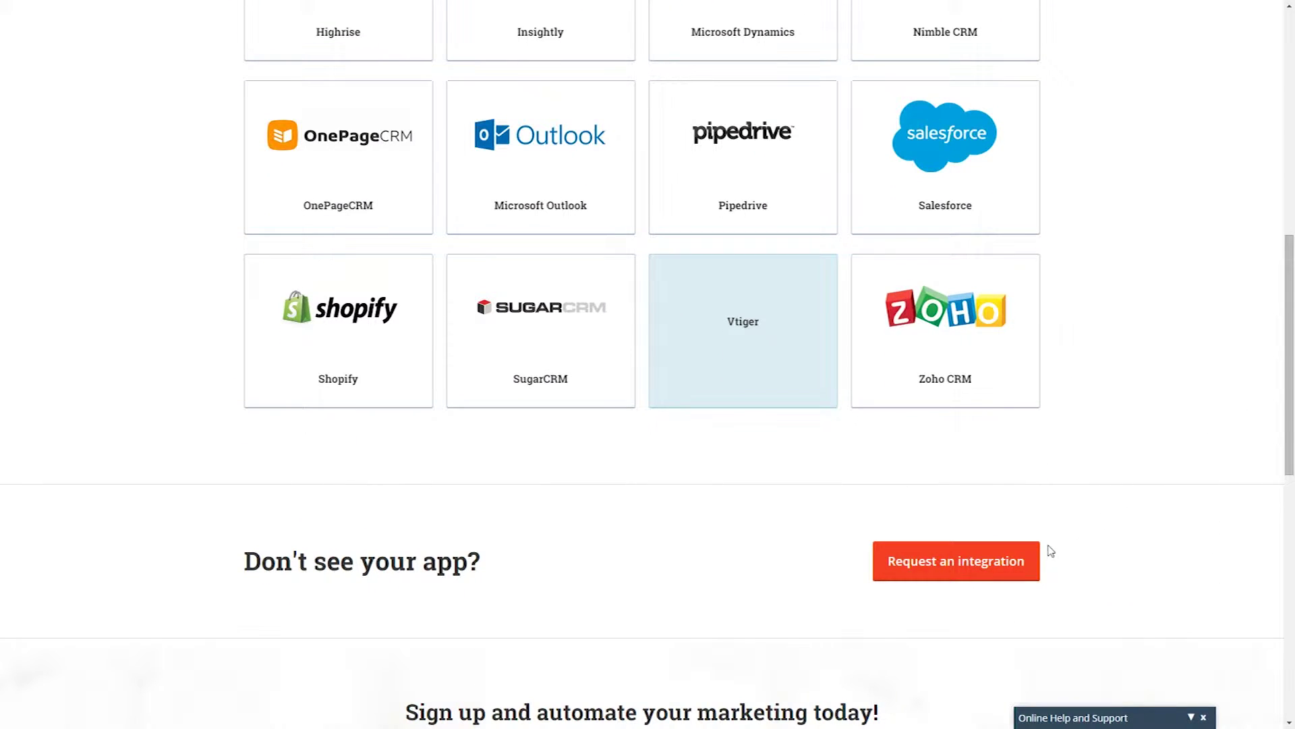
click(1037, 554)
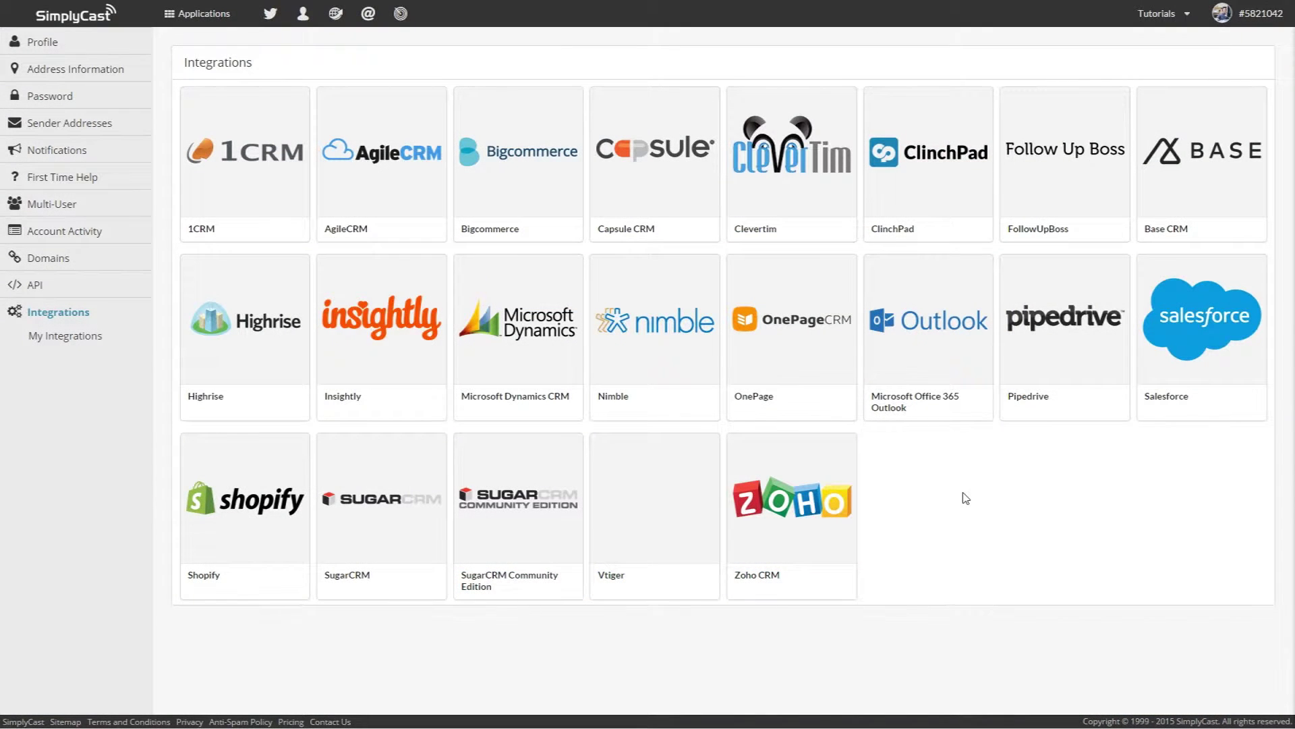
Step: Install the Zoho CRM integration and confirm to reach its configuration page
mouse_move(779, 516)
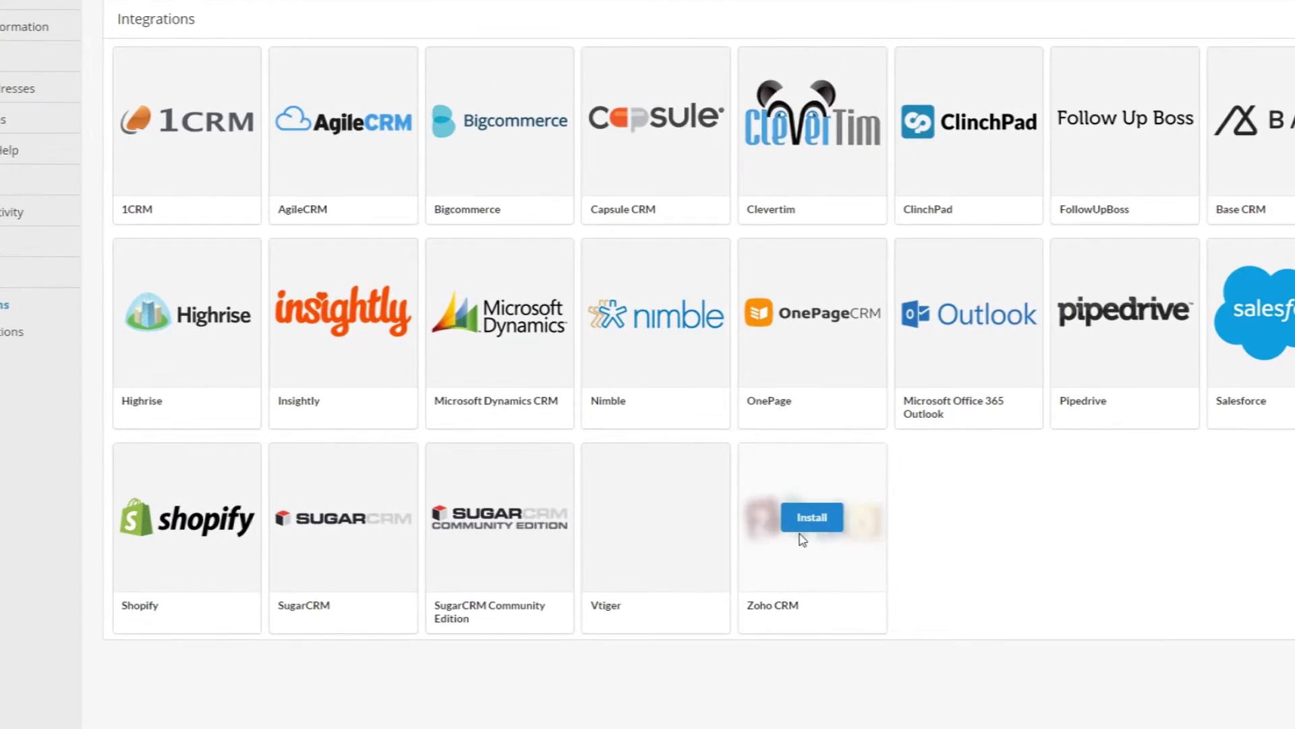
click(797, 533)
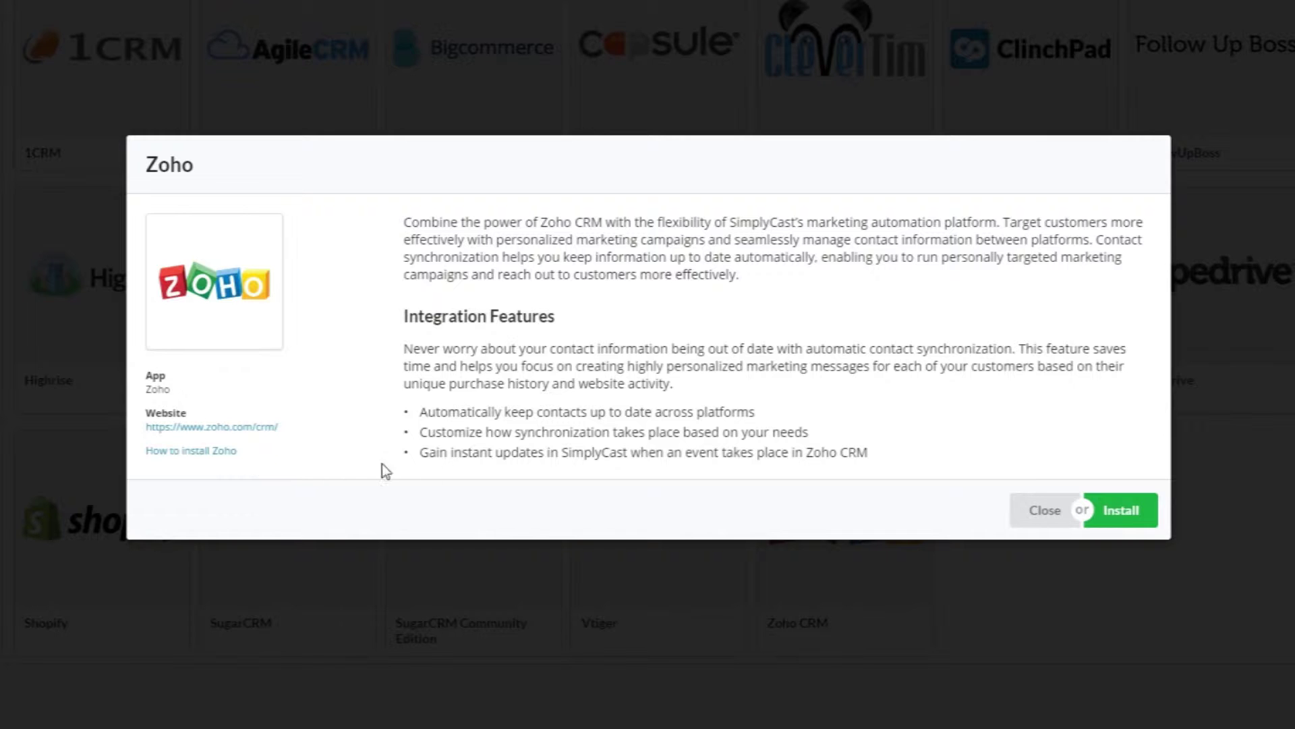
click(1145, 520)
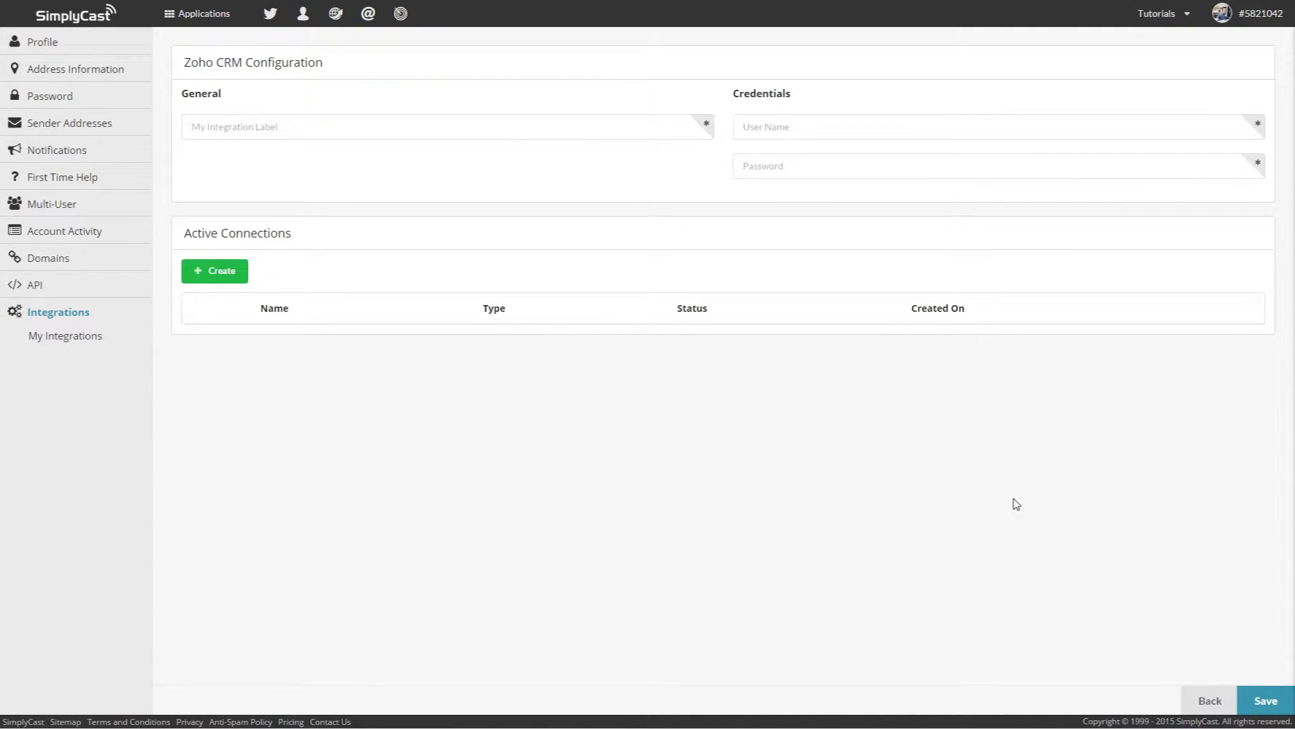
Step: Label the integration 'My Integration', enter the Zoho account user name, and begin a new connection
click(545, 131)
text(My)
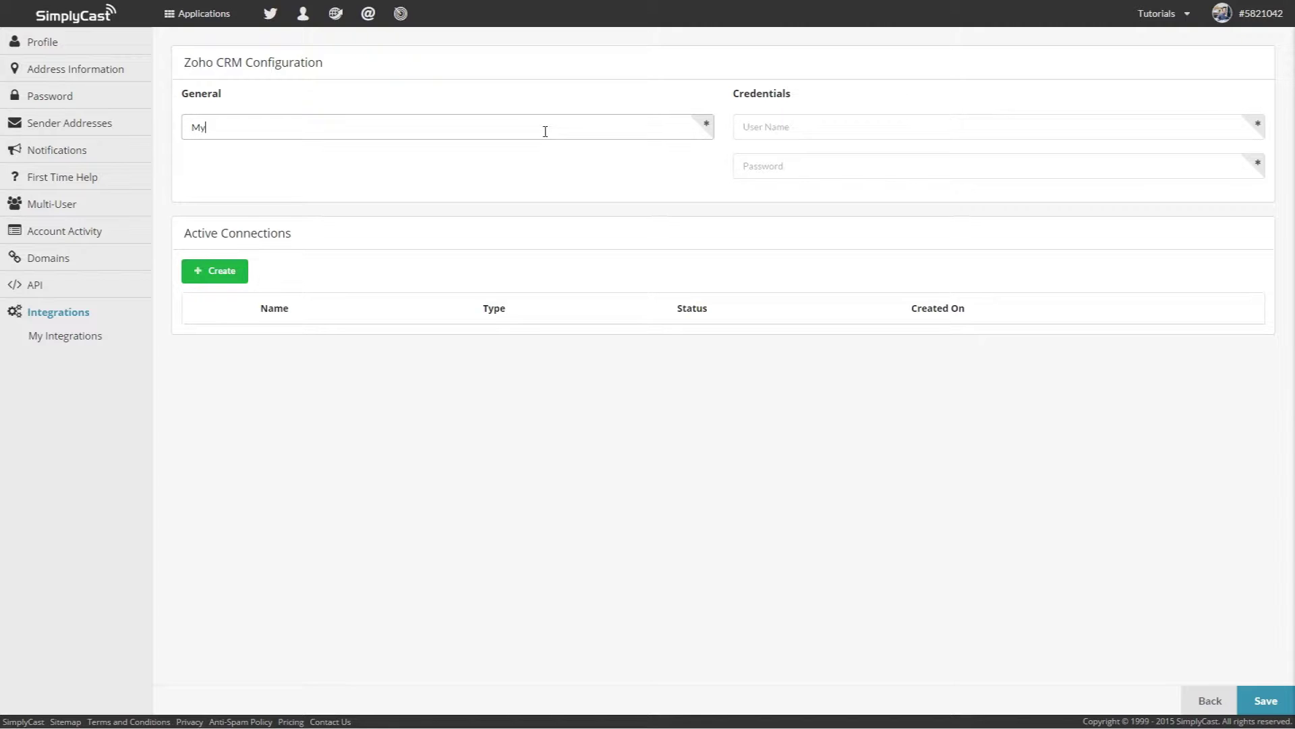
text( Integration)
click(786, 126)
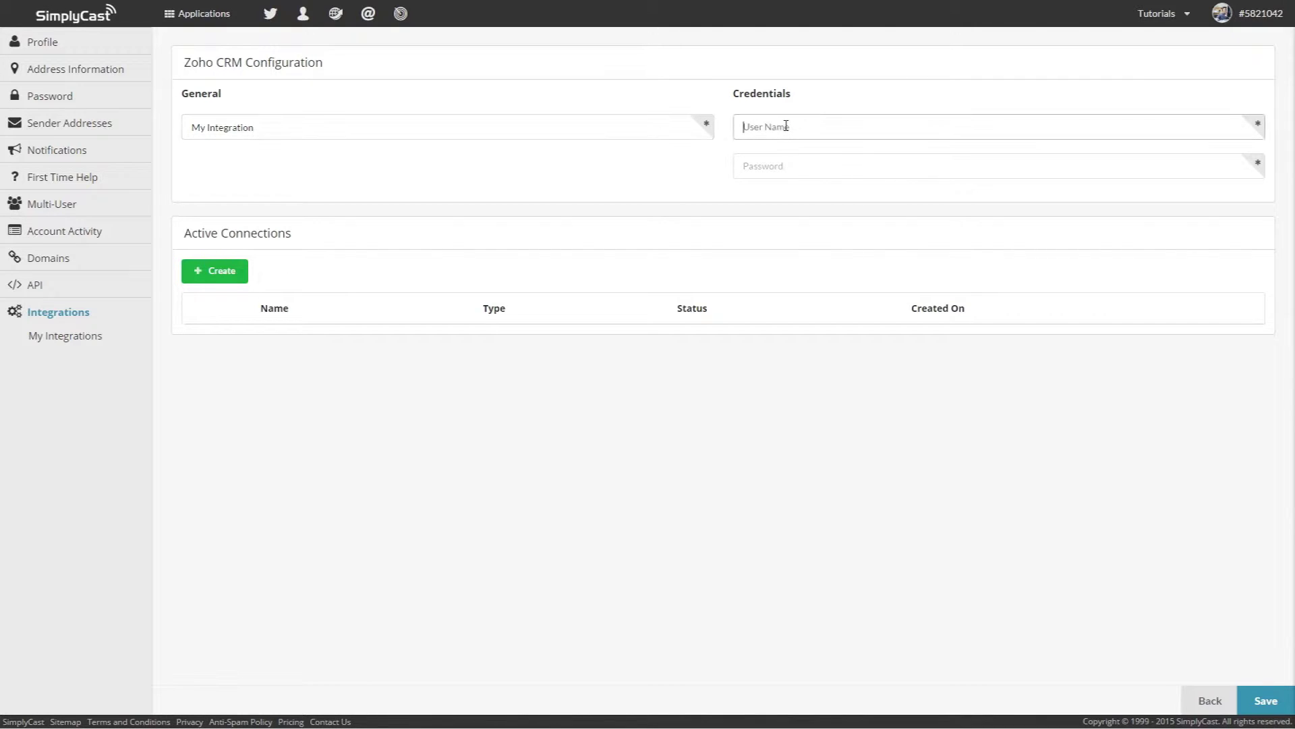
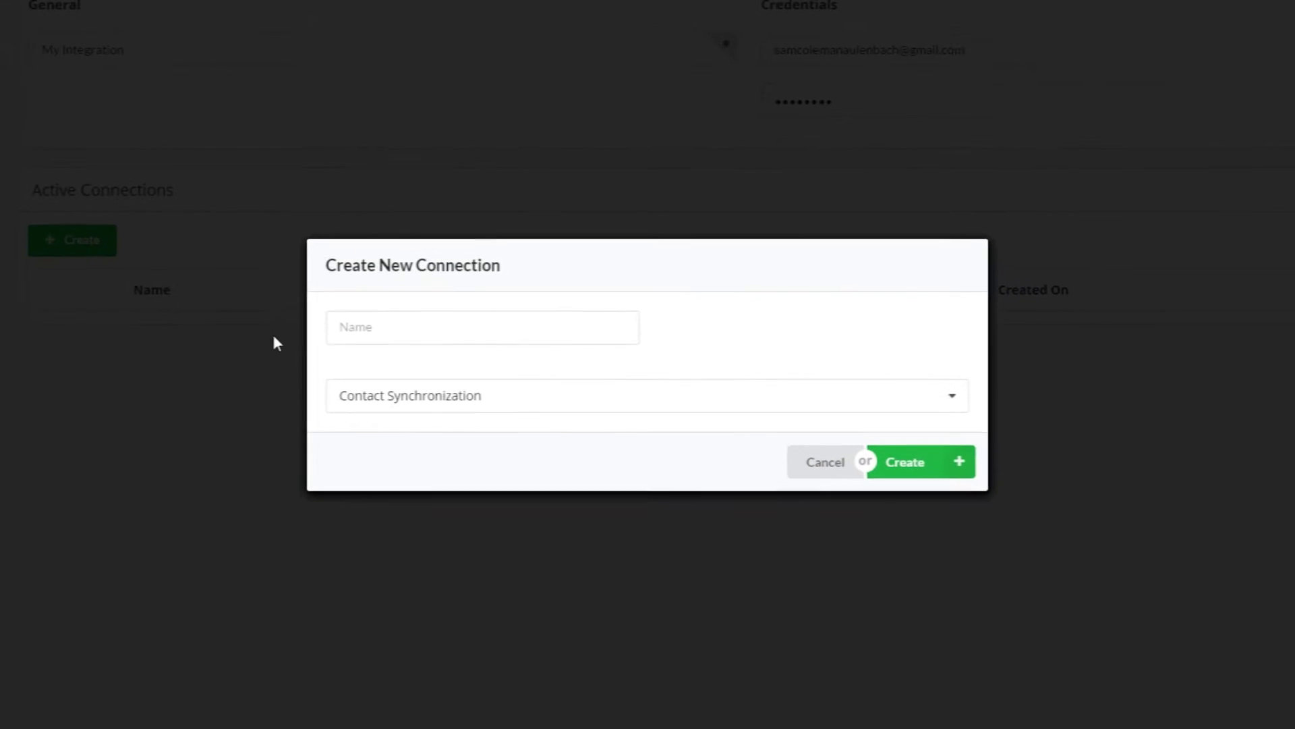
click(385, 334)
Step: Create a Contact Synchronization connection named 'My Connection'
text(My Connection)
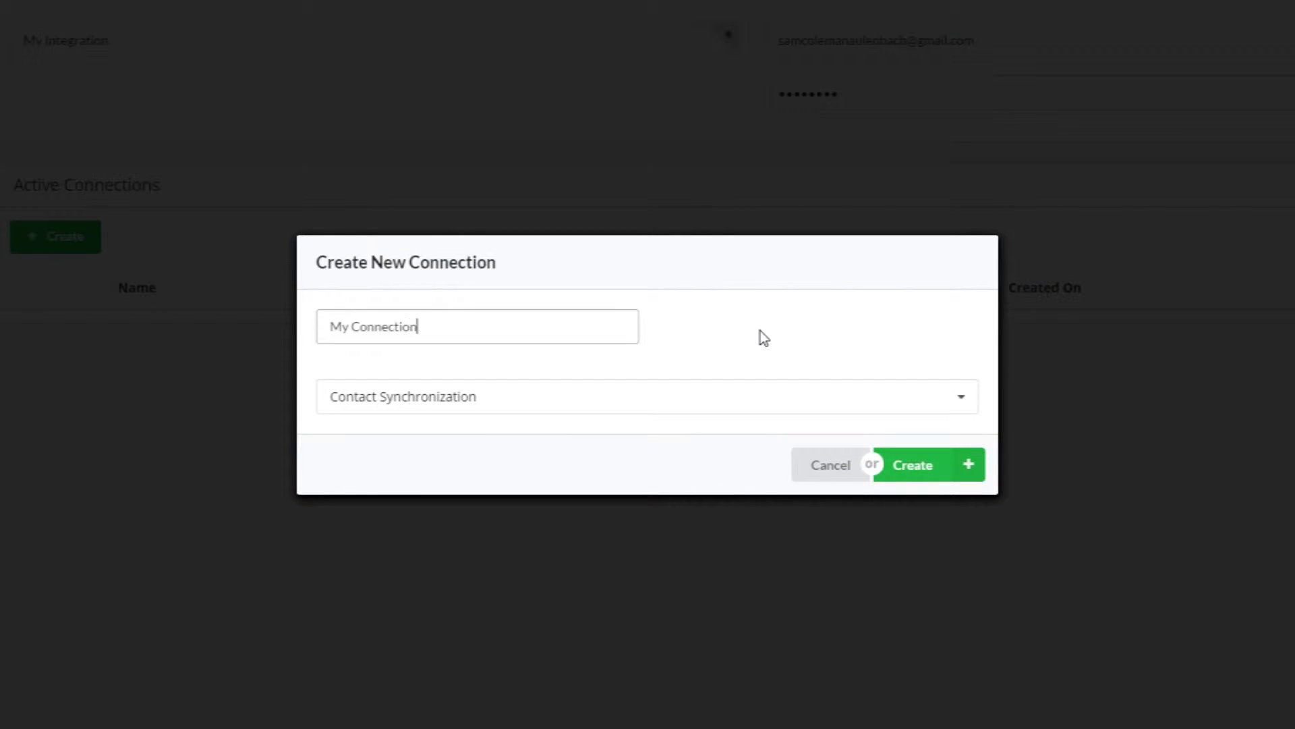
click(897, 399)
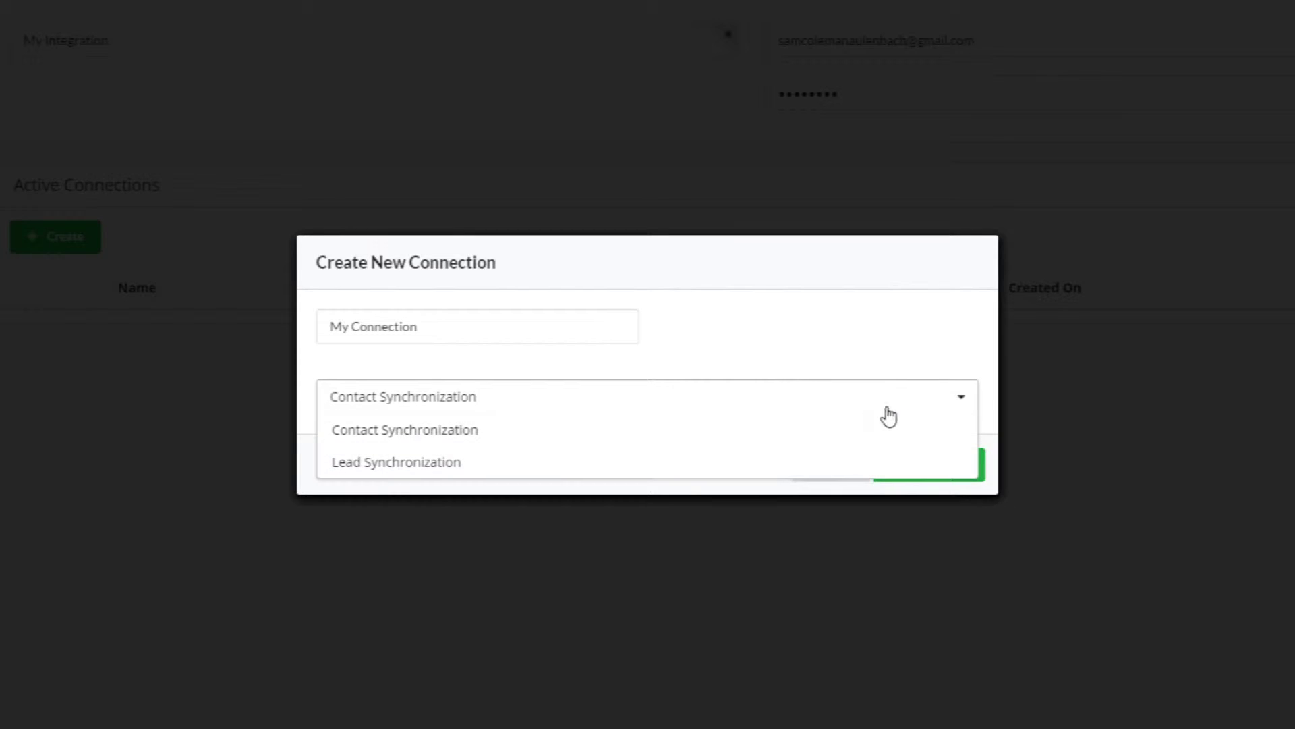
click(888, 430)
click(905, 467)
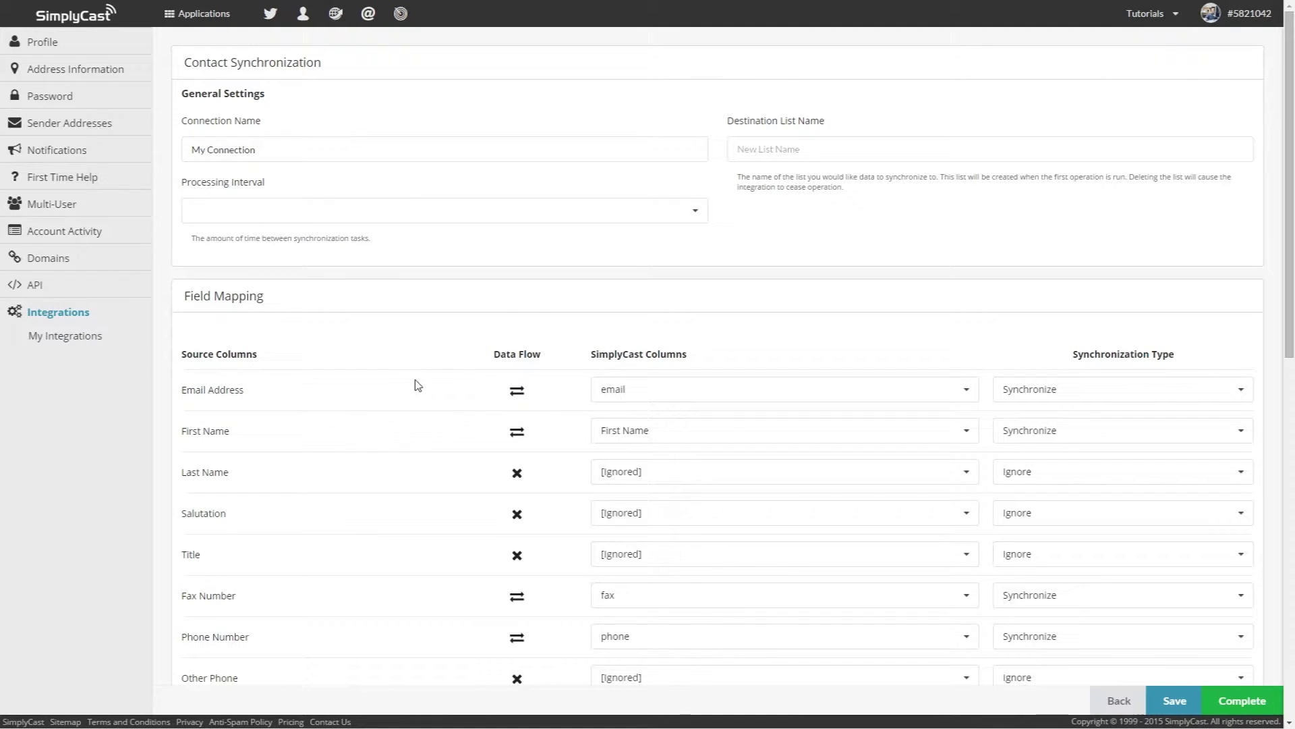
Step: Set the processing interval to 1 Day and name the destination list 'Import List'
click(694, 220)
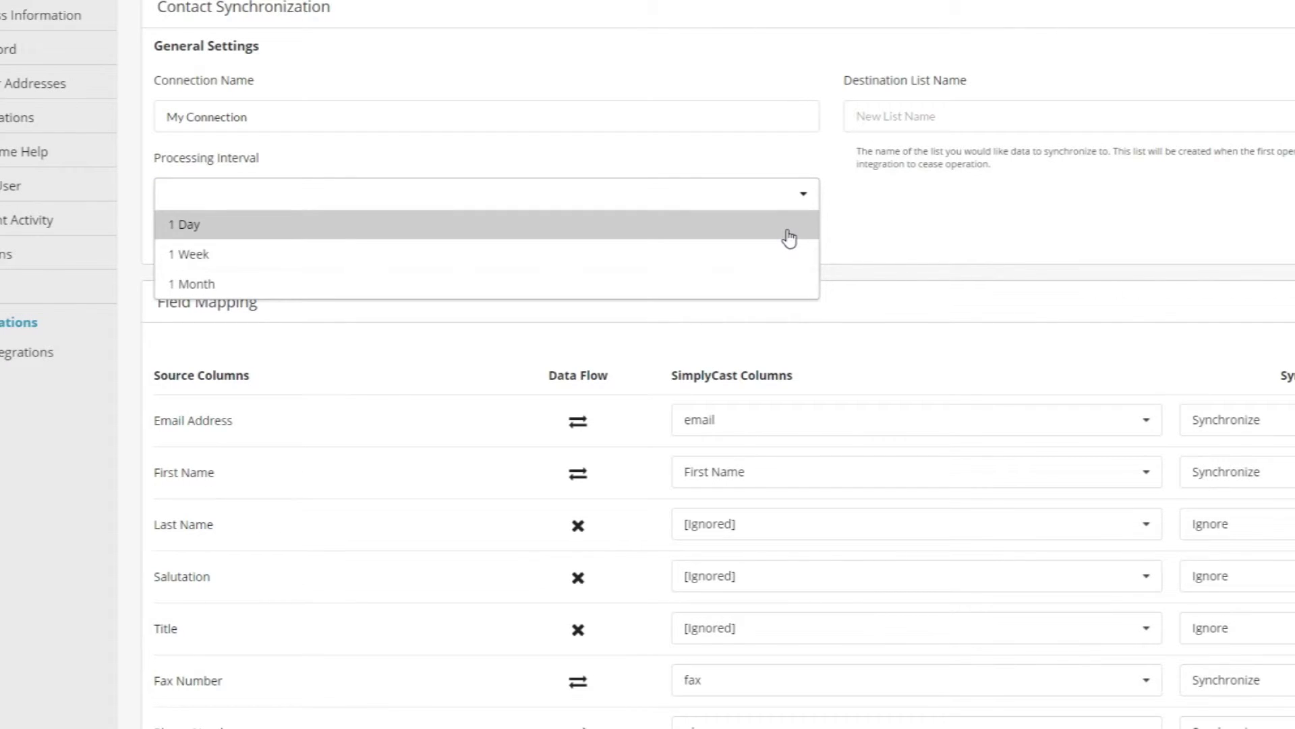
click(790, 238)
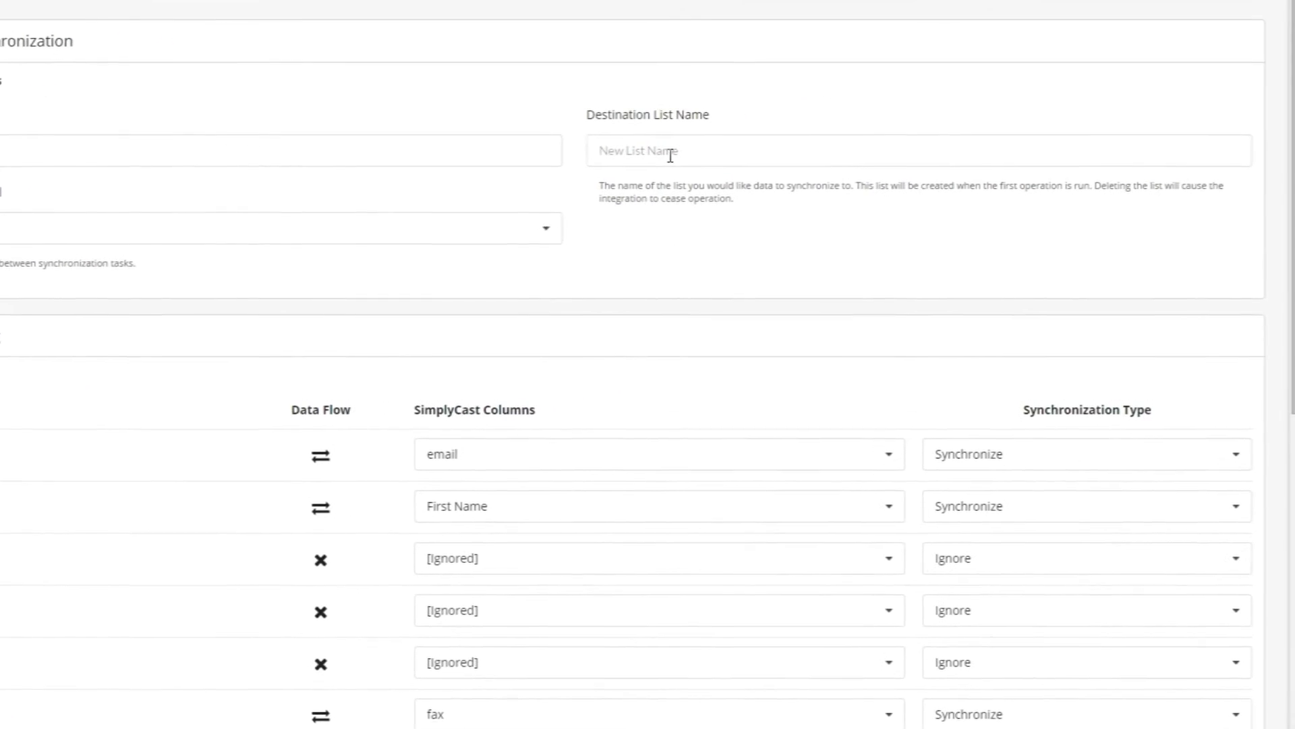
click(930, 119)
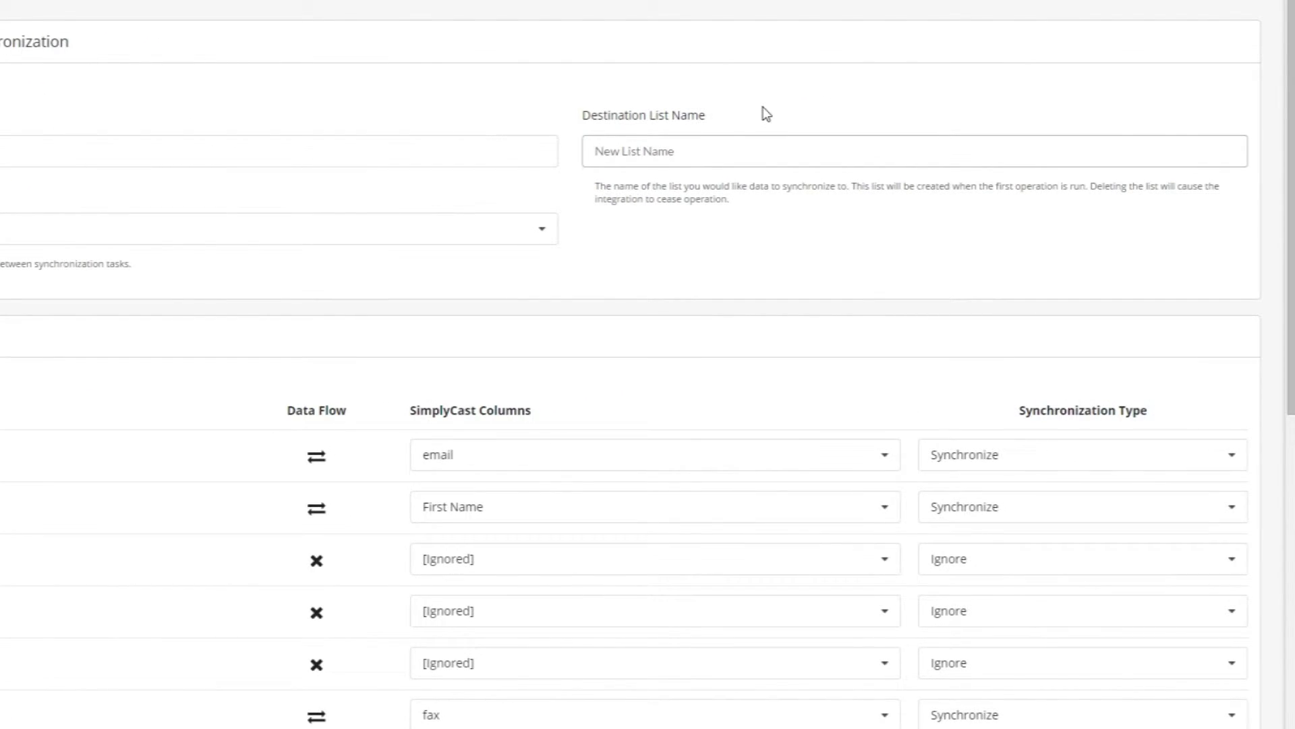
text(Import List)
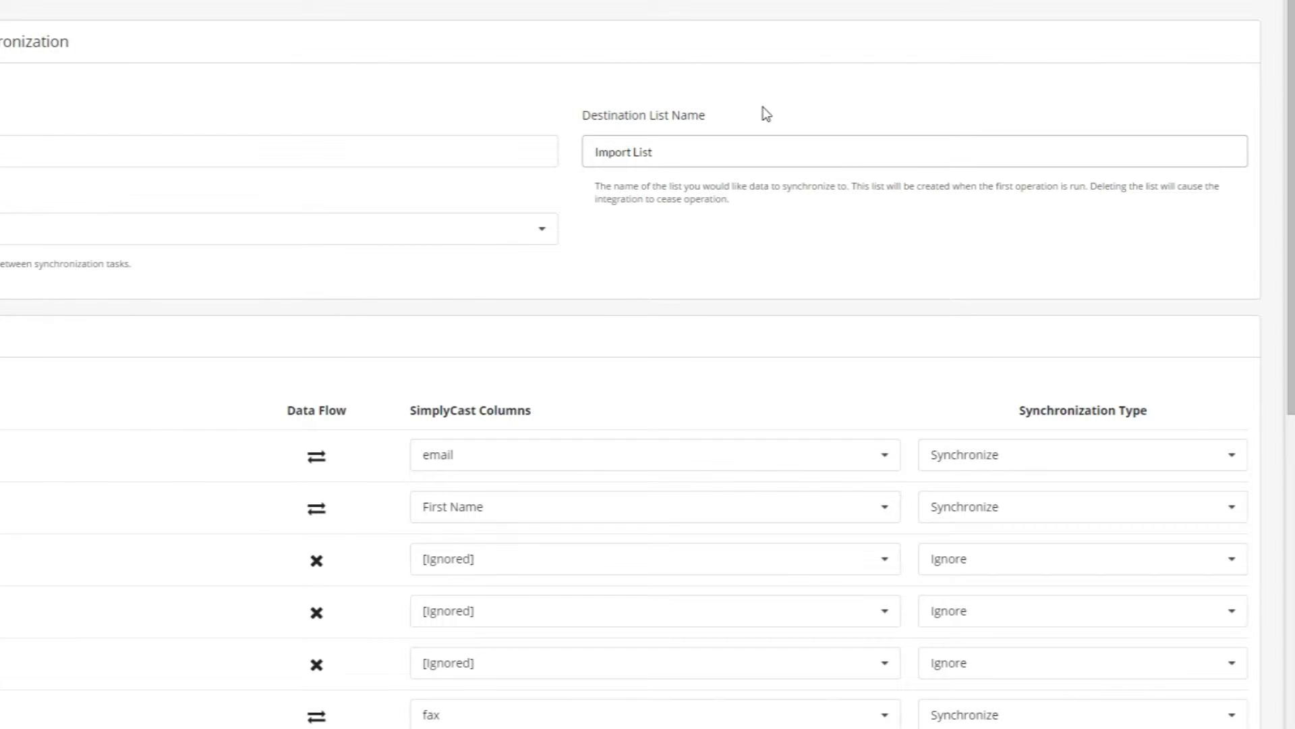
click(199, 366)
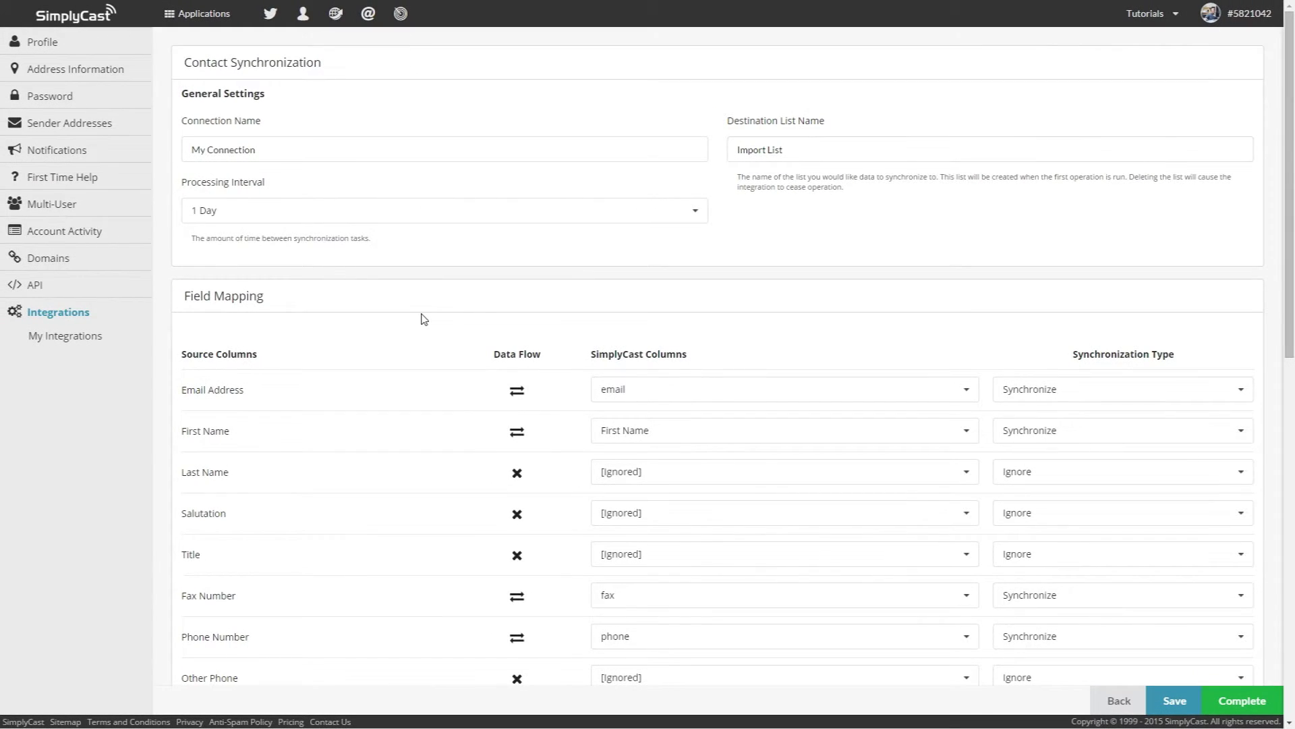
scroll(424, 319, down, 2)
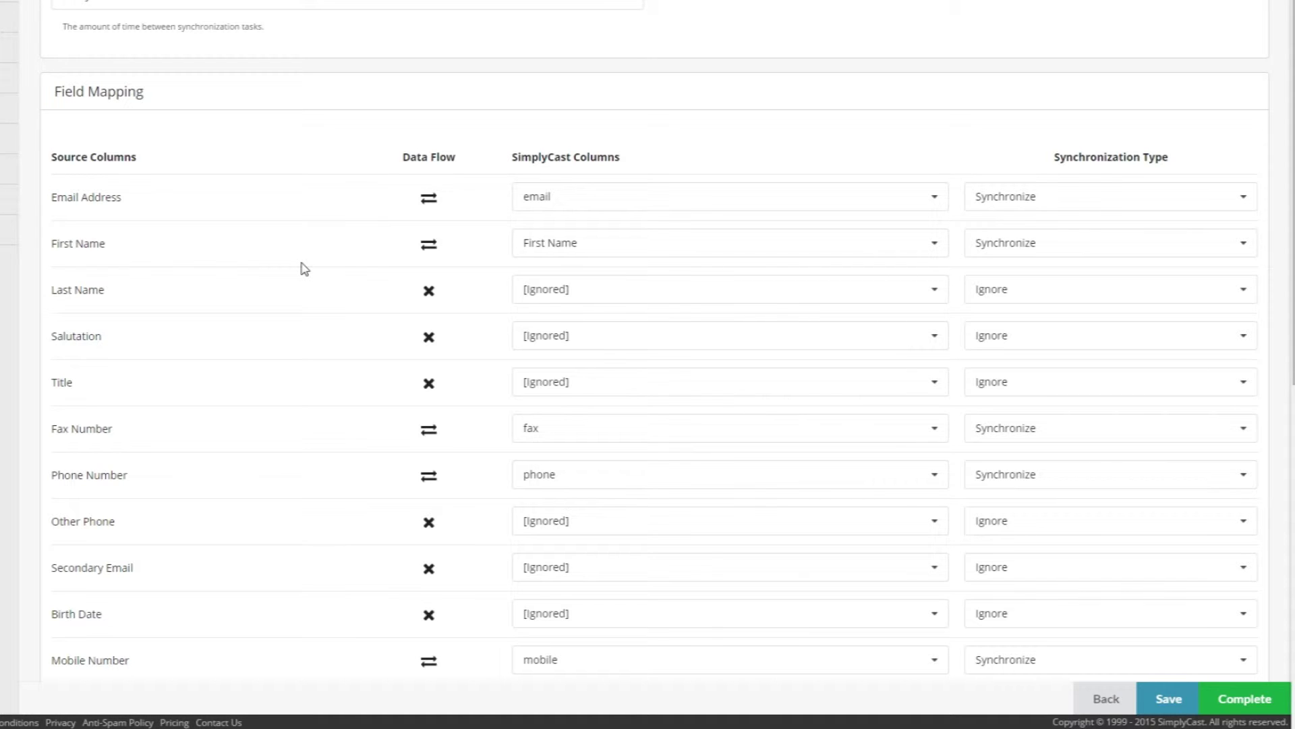
Step: Map Zoho's Last Name field to a newly created SimplyCast column called 'Last Name'
click(591, 293)
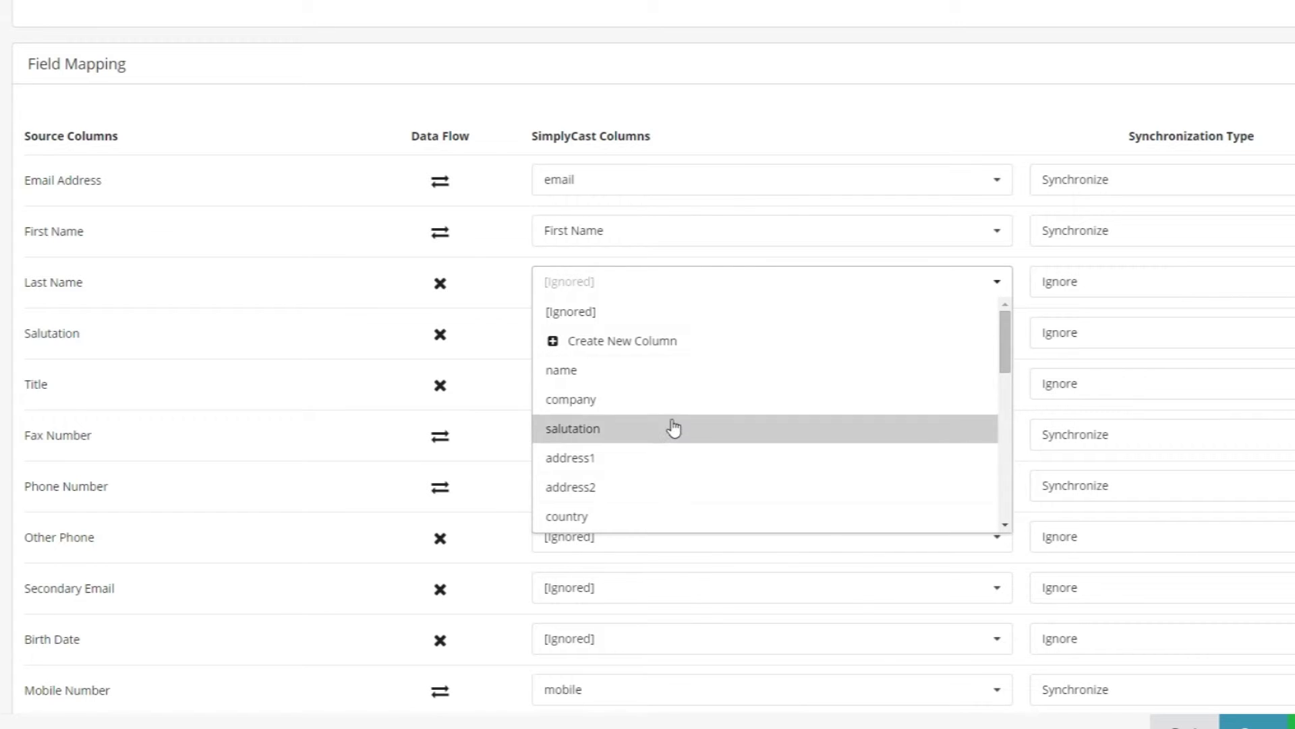
click(658, 356)
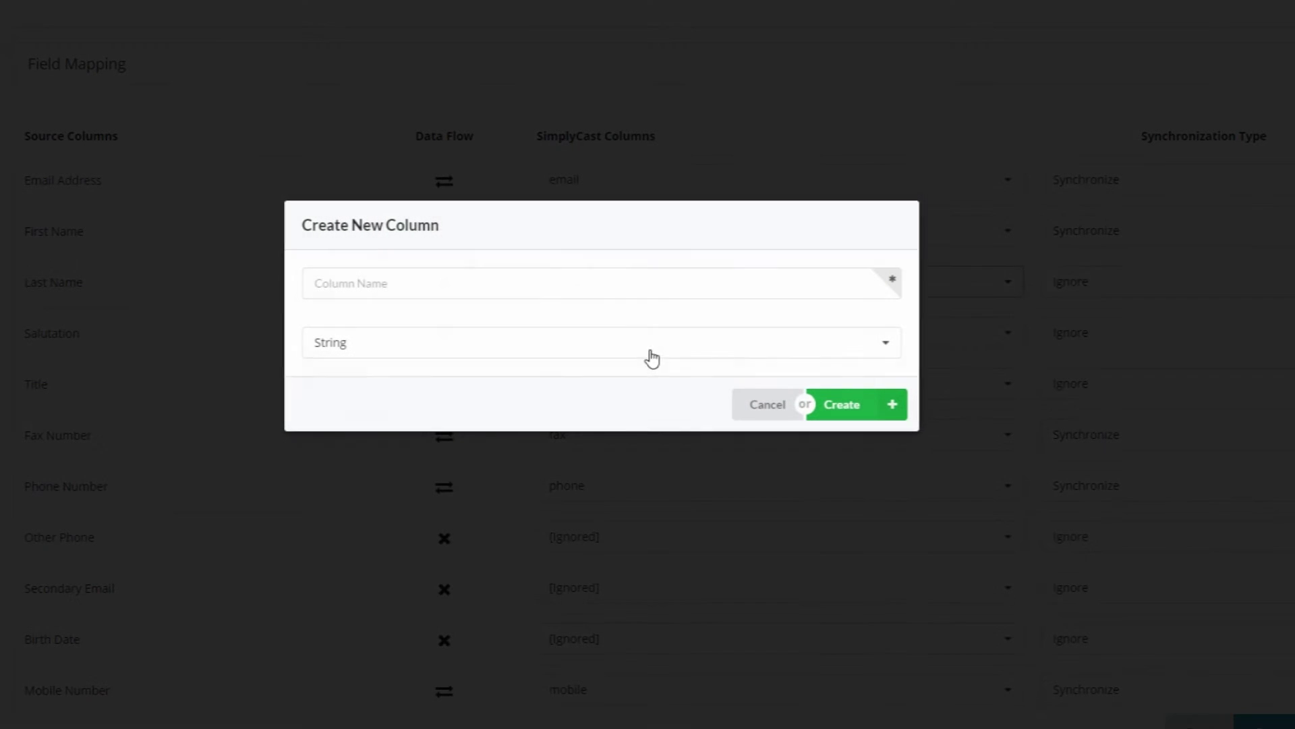
click(582, 280)
text(Last Nam)
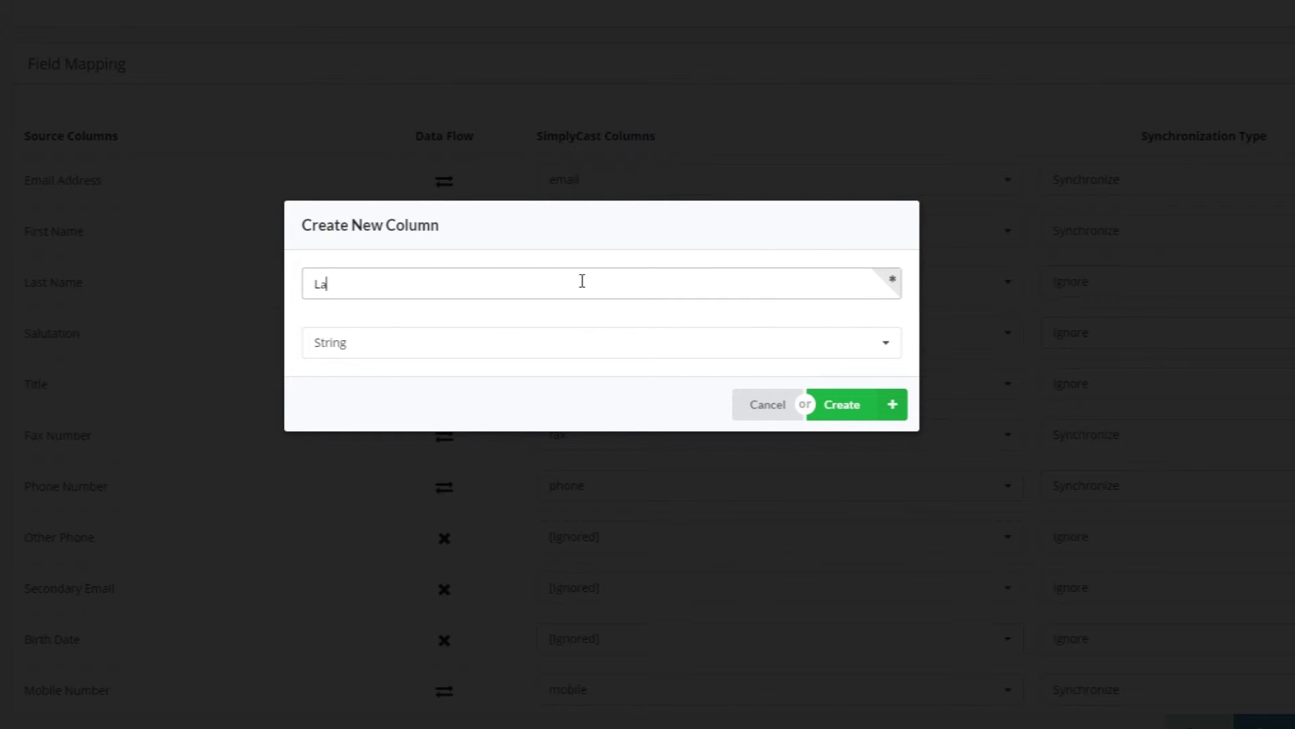
text(e)
click(836, 409)
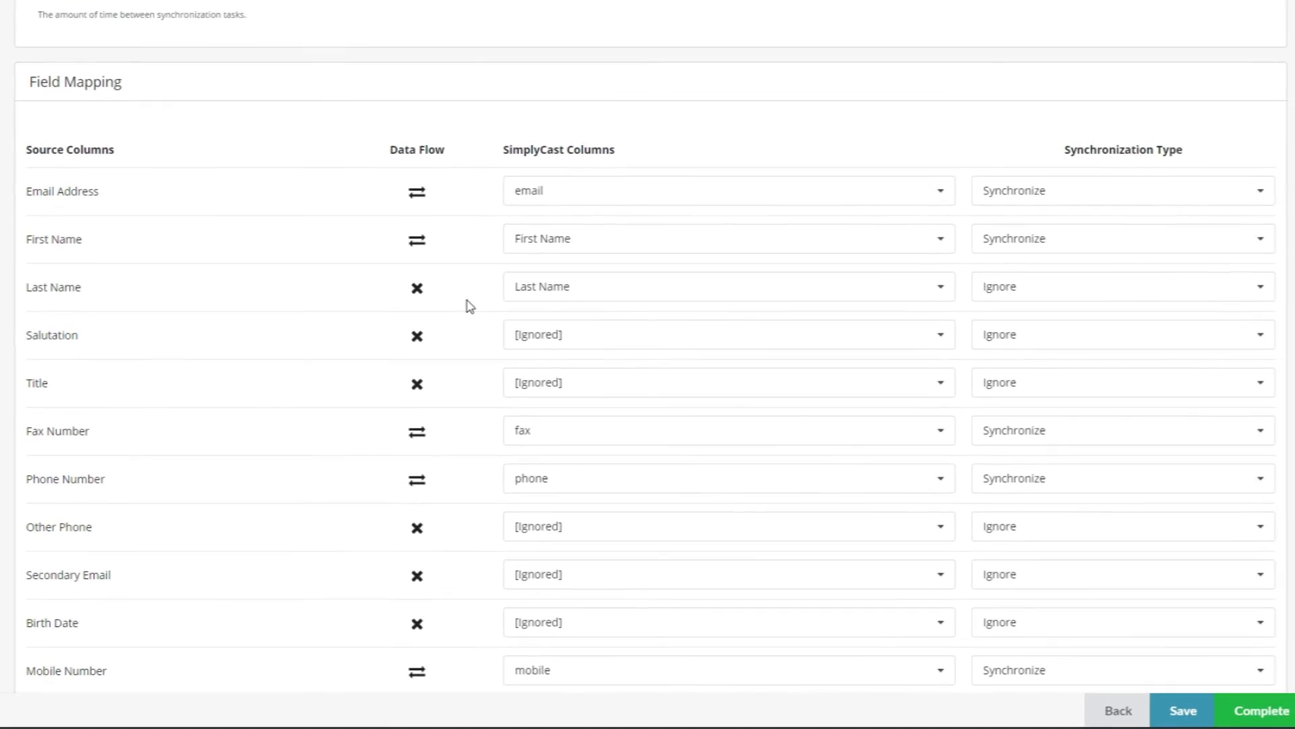
Step: Set Last Name's synchronization type to two-way Synchronize and save the connection setup
click(998, 290)
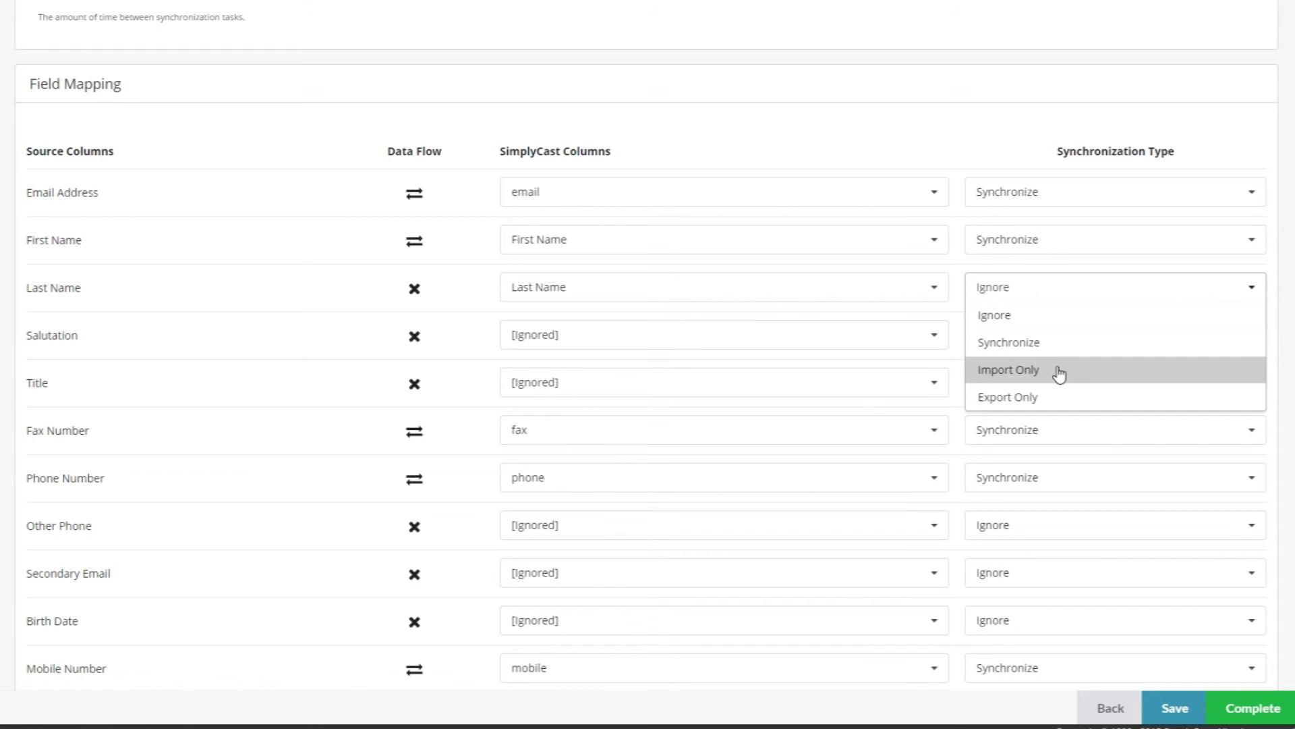
click(1061, 342)
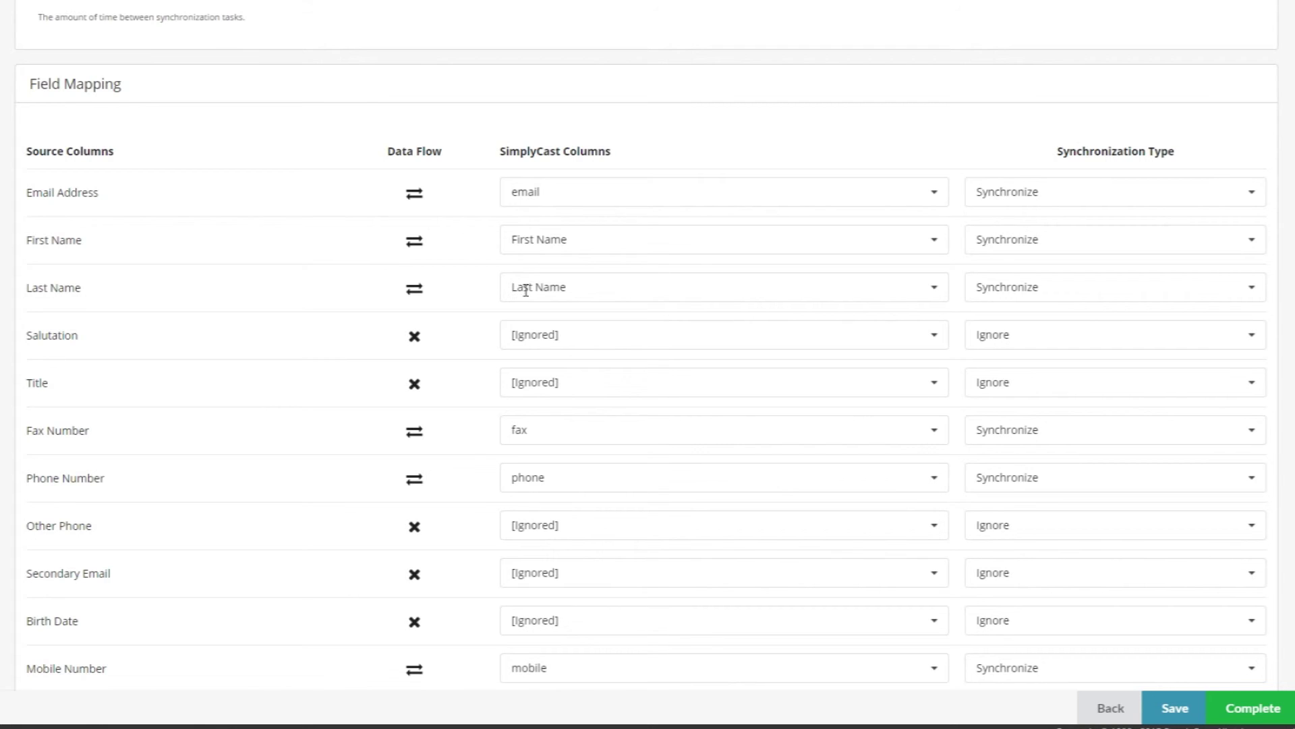
click(983, 290)
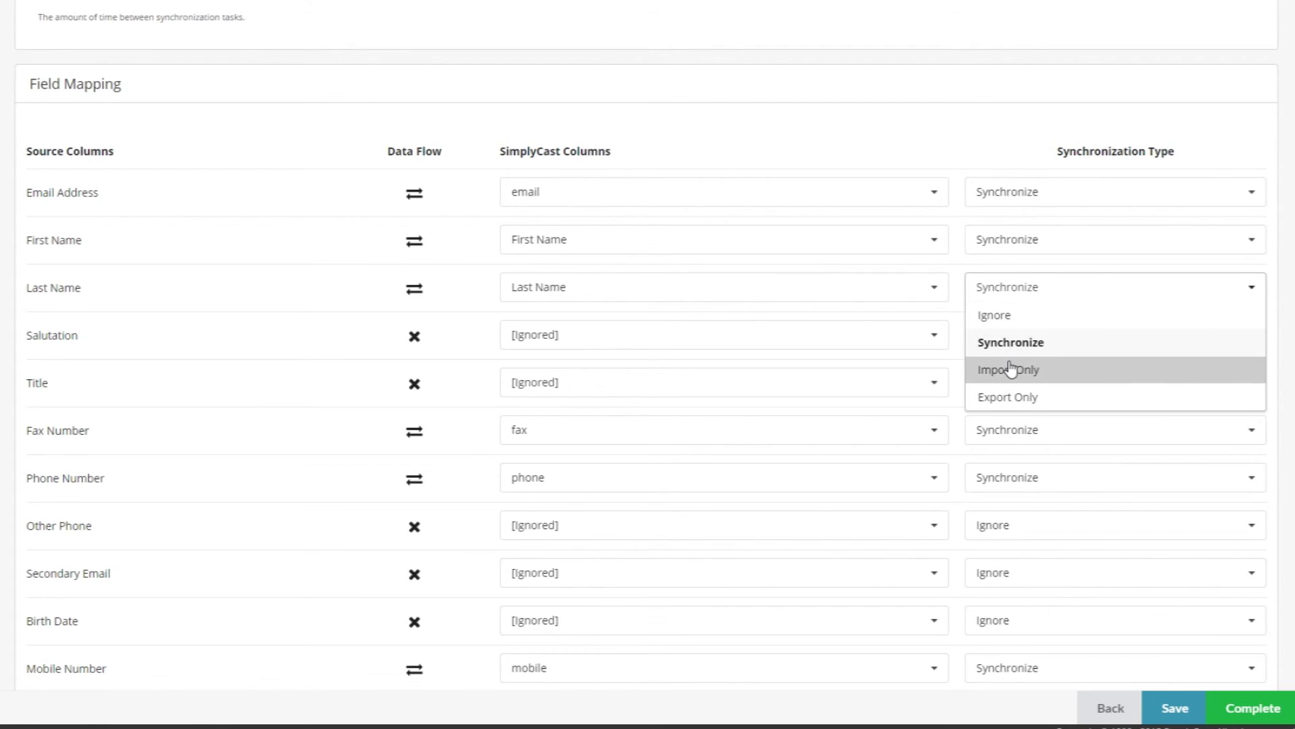
click(1008, 367)
click(1016, 289)
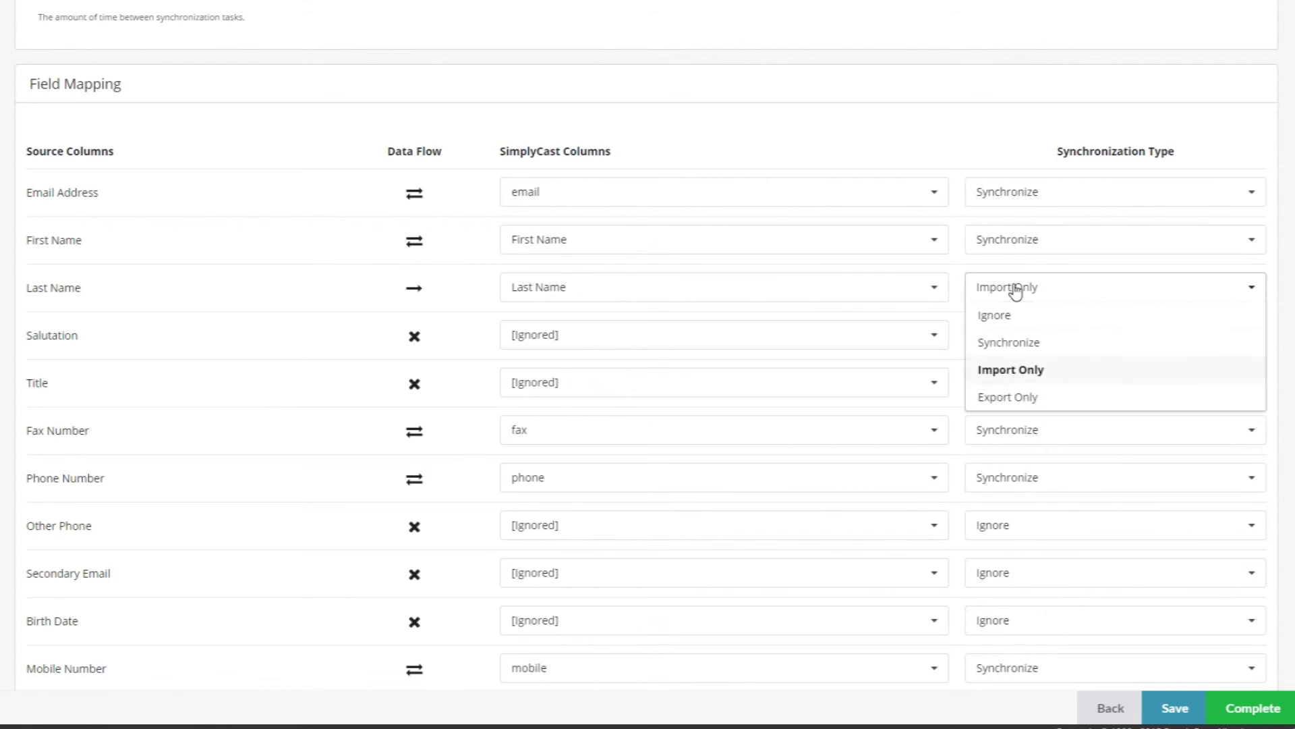
click(1015, 343)
scroll(313, 326, down, 10)
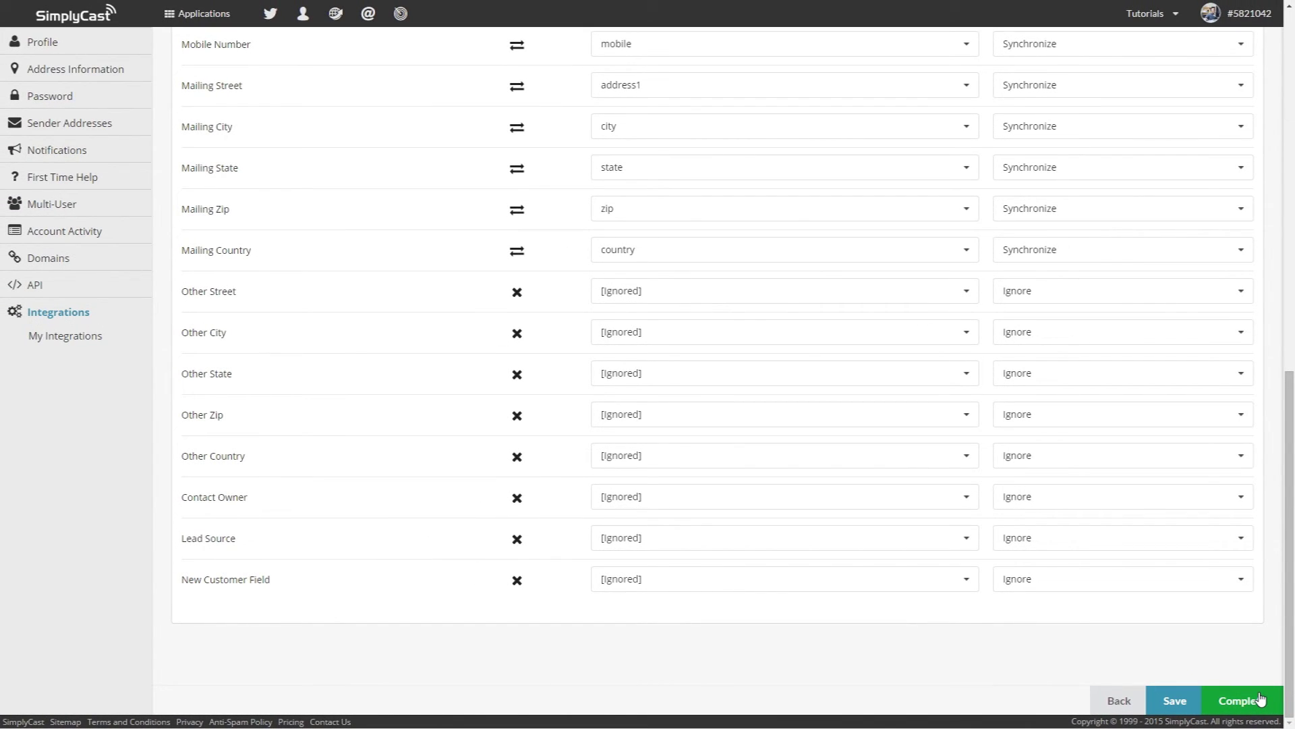
click(1260, 699)
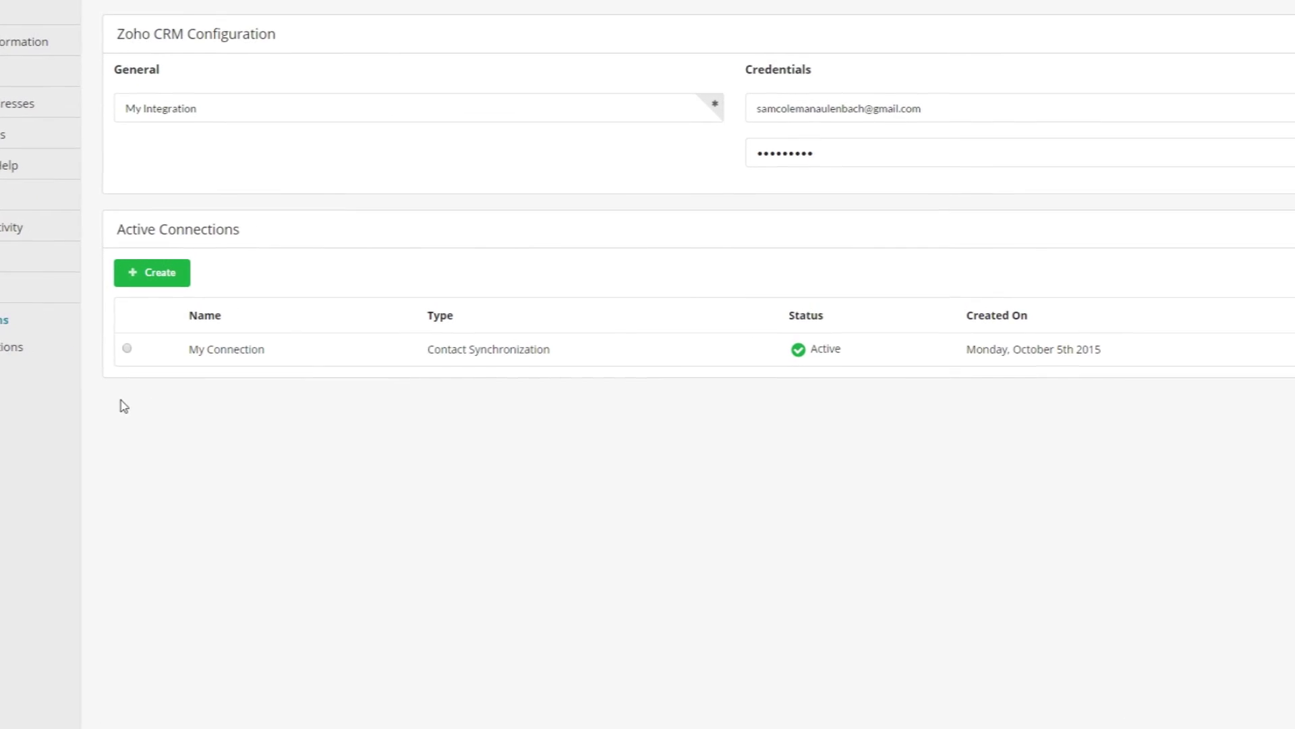
Step: Select My Connection in the Active Connections list
click(126, 349)
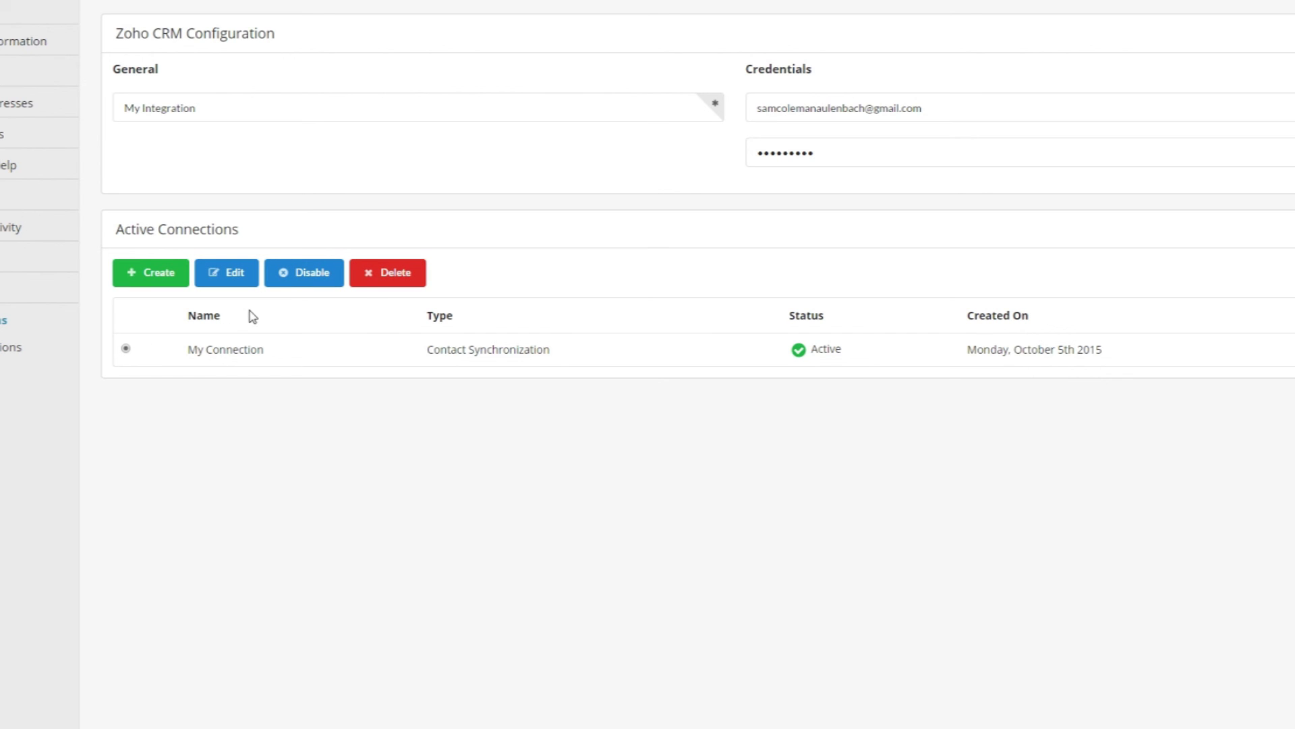